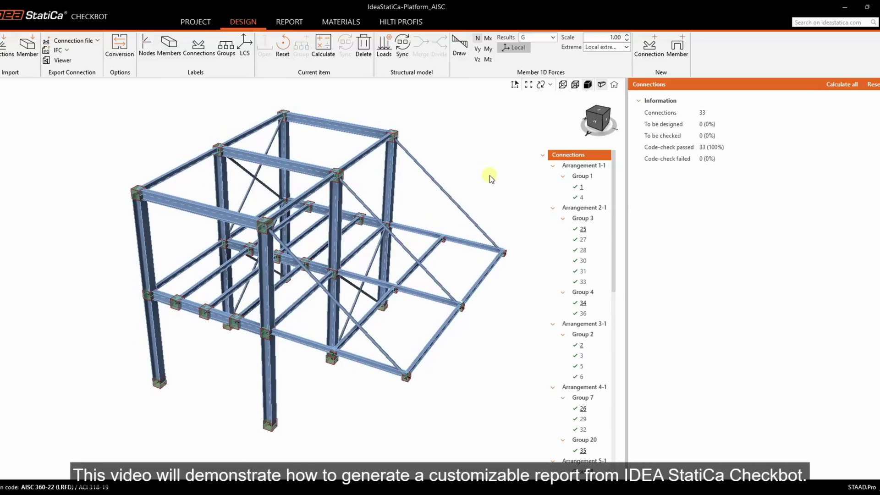
# Group the connections list by typology, then regroup it by typology and cross-section.
pyautogui.rightClick(584, 155)
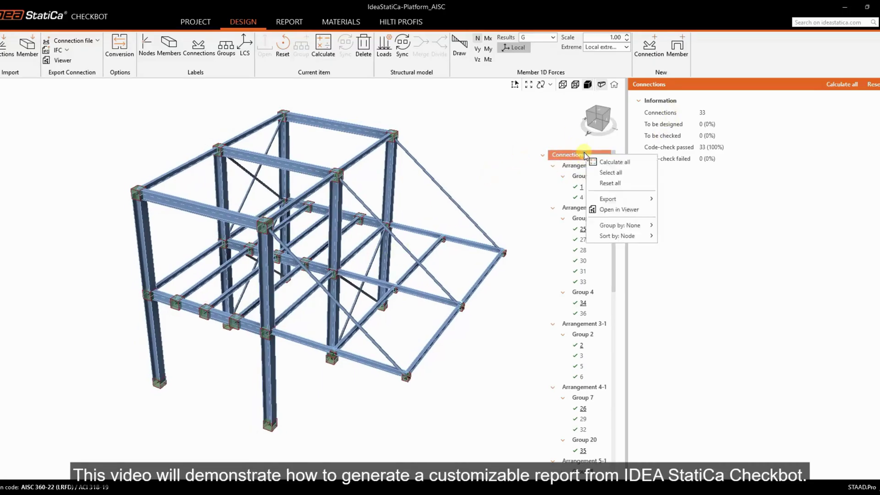
pyautogui.moveTo(619, 225)
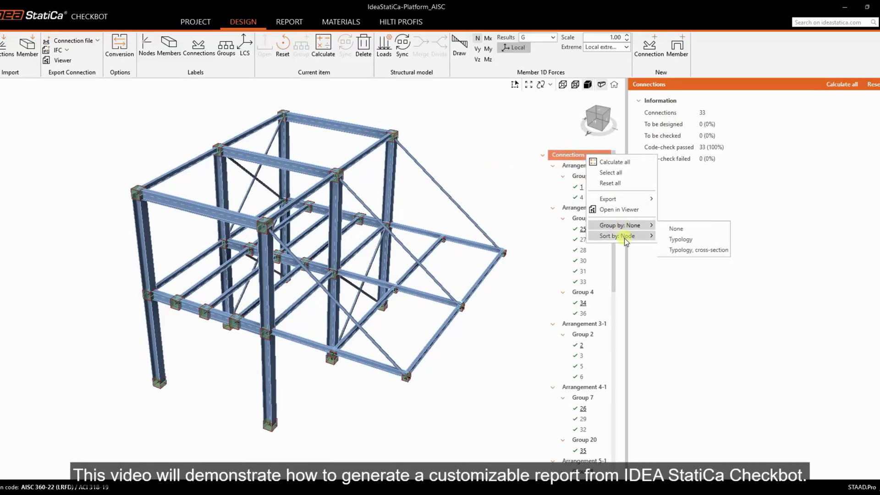
pyautogui.click(721, 237)
pyautogui.moveTo(612, 164); pyautogui.dragTo(625, 144)
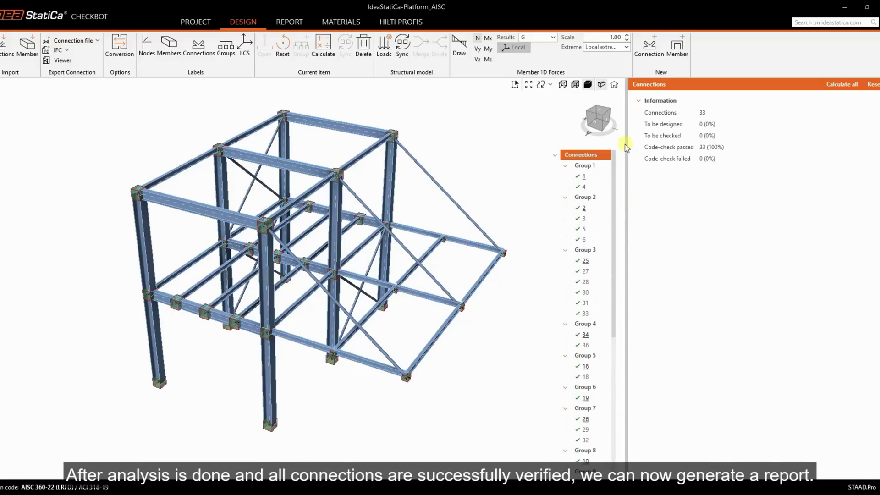
pyautogui.rightClick(596, 155)
pyautogui.moveTo(618, 225)
pyautogui.click(710, 251)
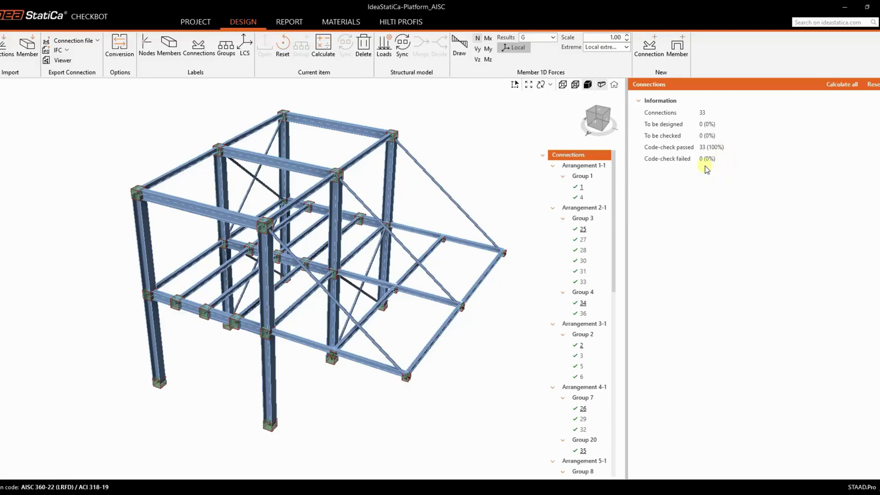
# Review the report's project info (STEEL PLATFORM, description DEMO) and open the user paragraph editor.
pyautogui.click(293, 27)
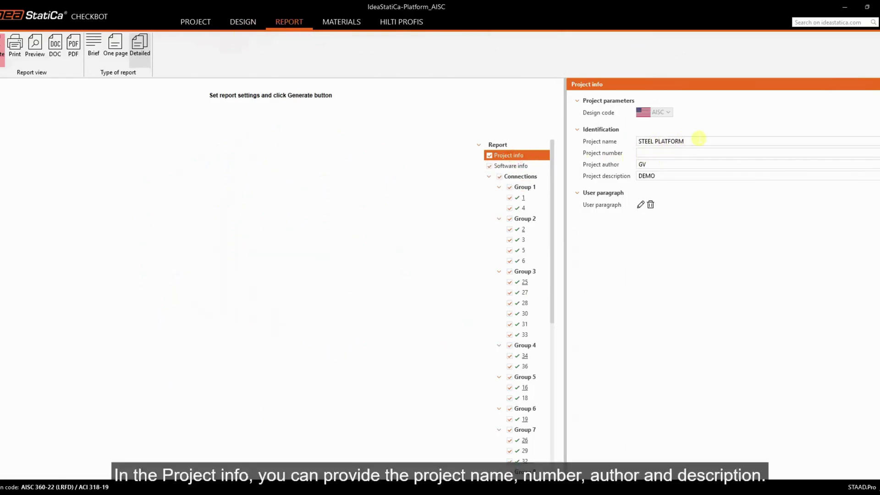
pyautogui.click(694, 142)
pyautogui.click(643, 153)
pyautogui.click(647, 164)
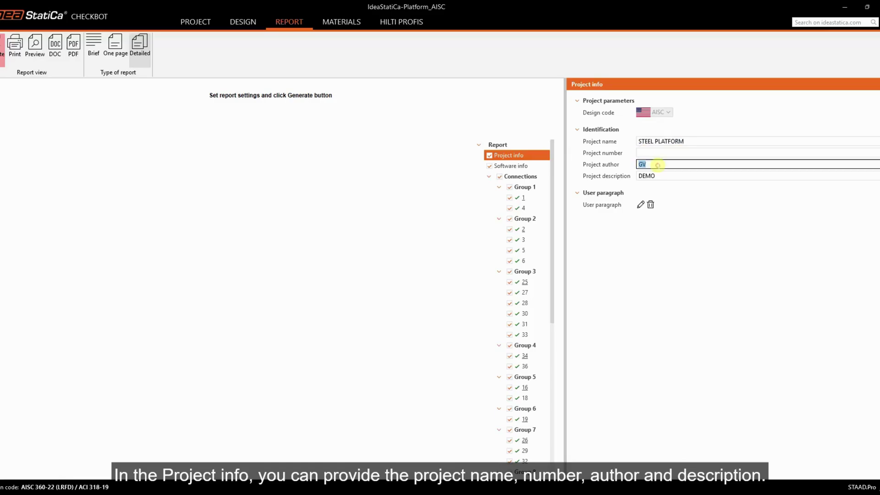
pyautogui.click(673, 176)
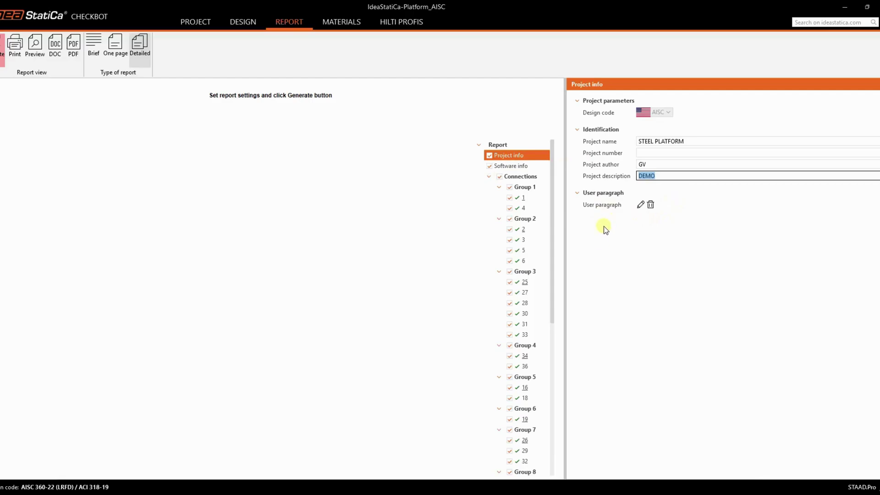
pyautogui.click(641, 205)
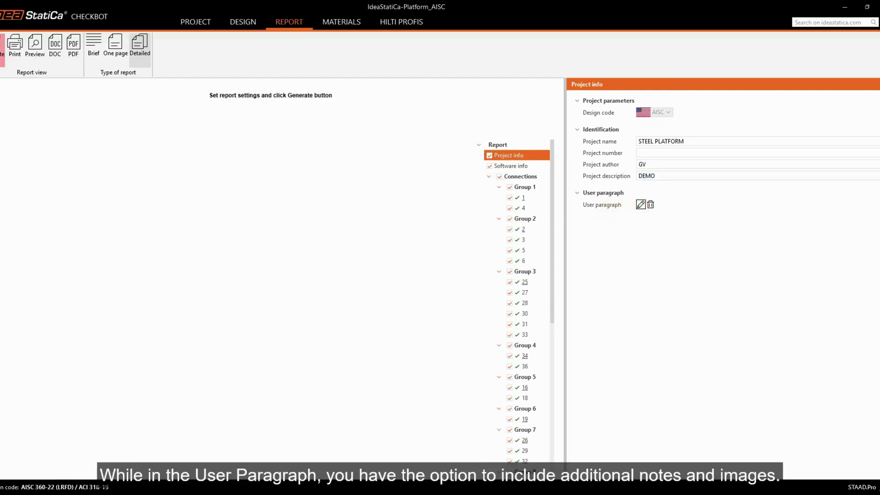
# Type the heading 'Design of Connections - Steel Platform' into the user paragraph.
pyautogui.moveTo(282, 154); pyautogui.dragTo(301, 178)
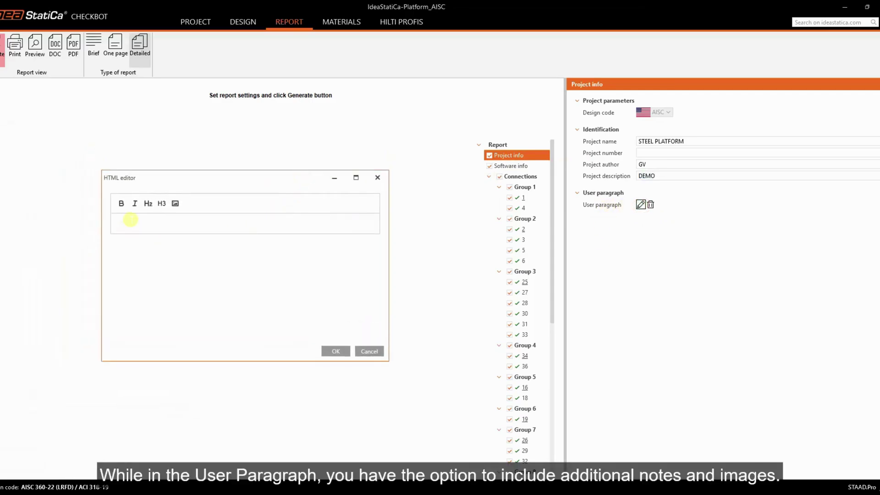
pyautogui.click(130, 220)
pyautogui.press('capslock')
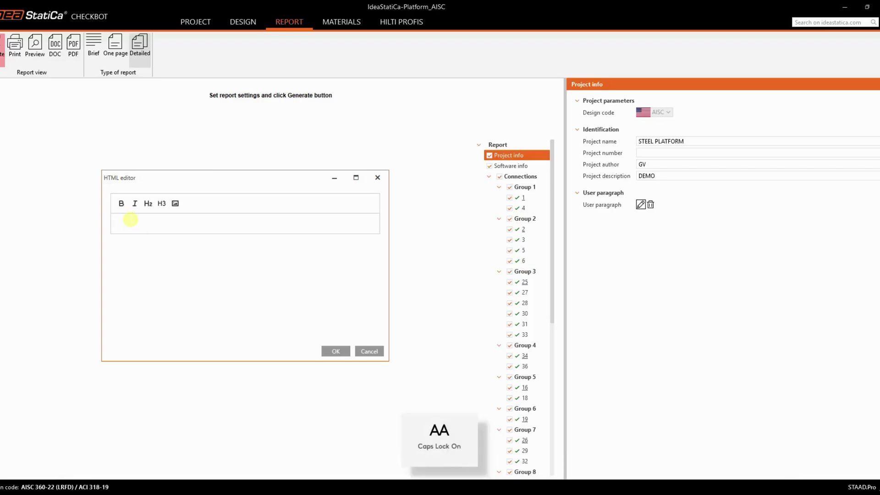
pyautogui.write('D')
pyautogui.press('capslock')
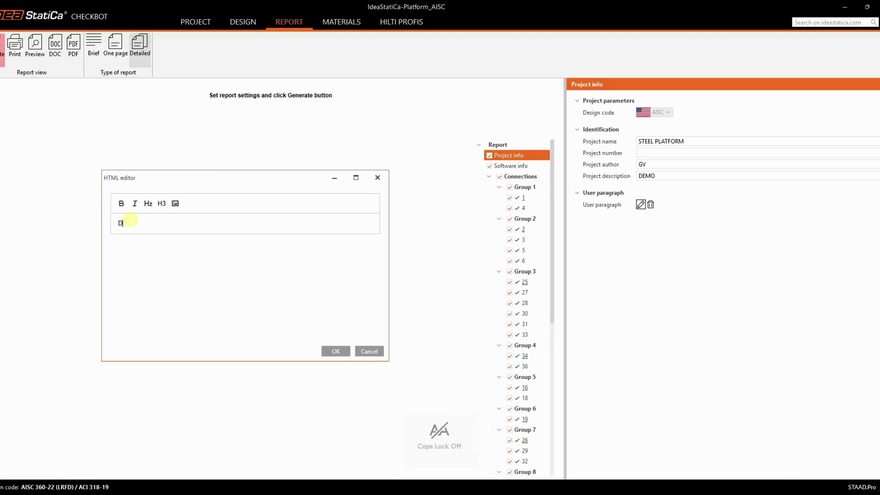
pyautogui.write('esign of Co')
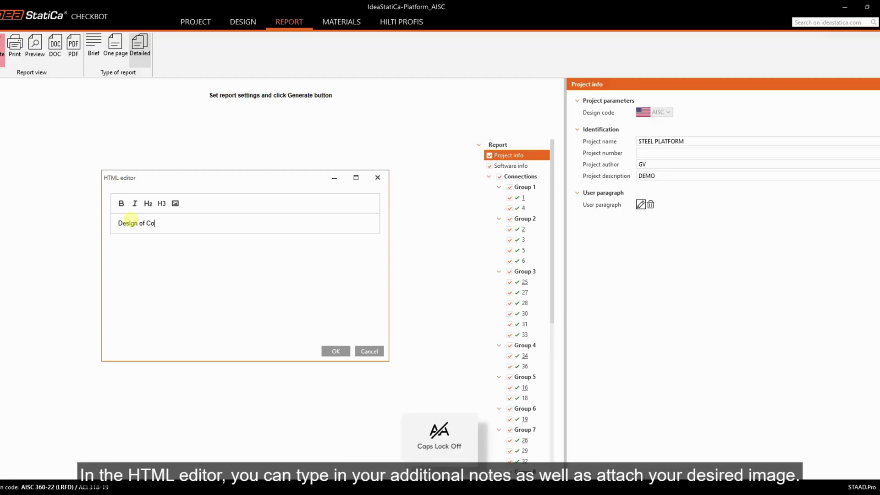
pyautogui.write('nnections ')
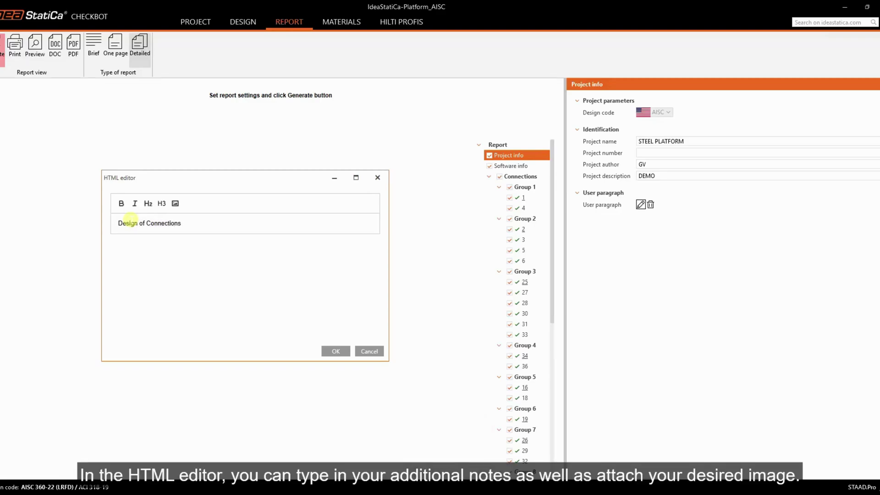
pyautogui.write('- S')
pyautogui.press('capslock')
pyautogui.write('teel Pla')
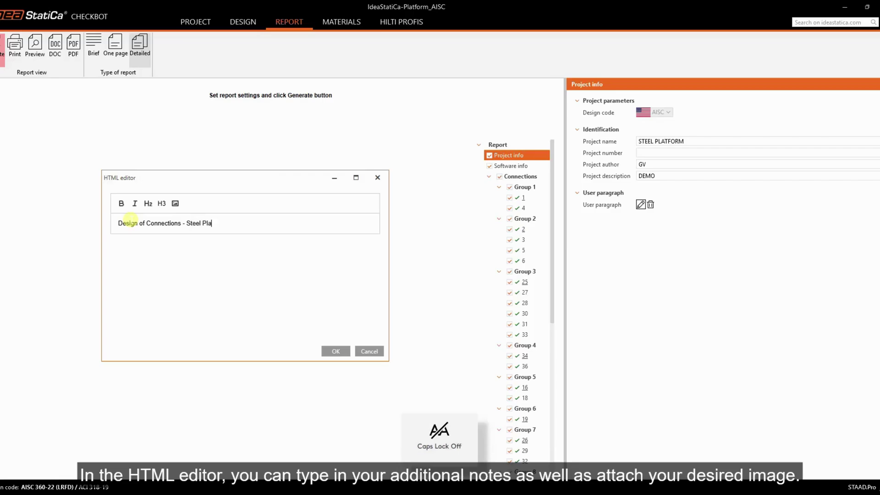
pyautogui.write('tform')
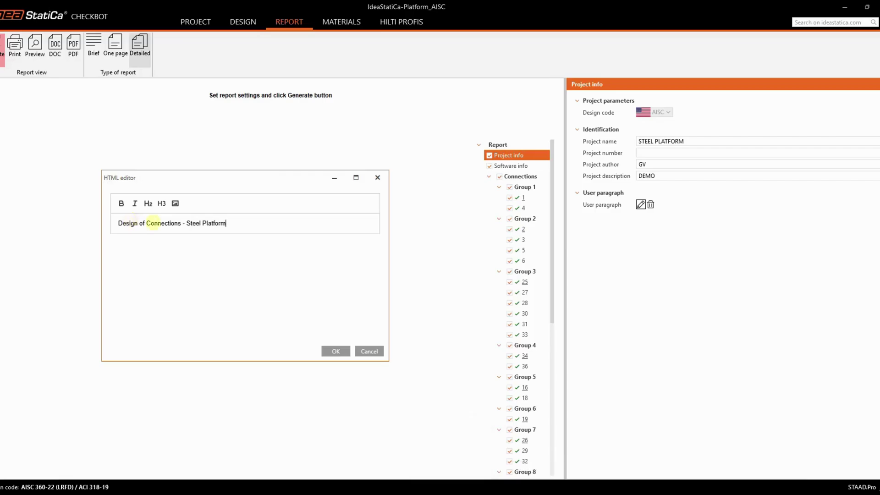
# Format the heading as bold H3 and add two empty lines below it.
pyautogui.moveTo(239, 228); pyautogui.dragTo(90, 211)
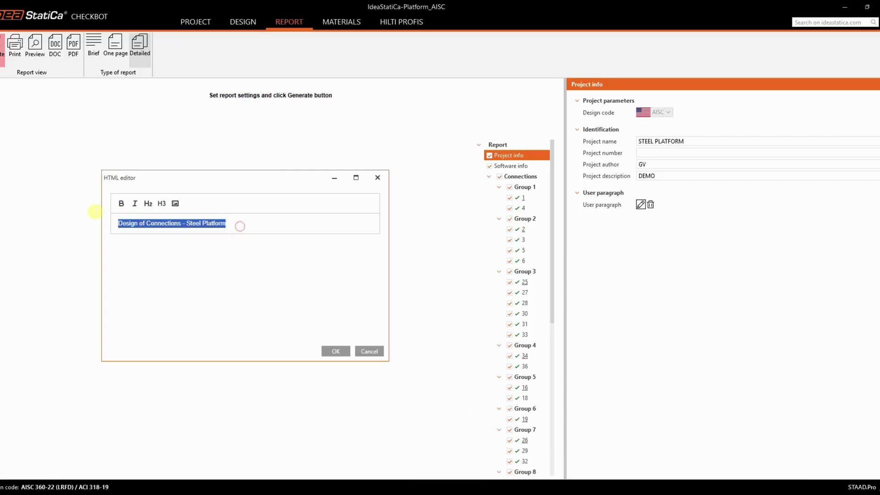
pyautogui.click(122, 204)
pyautogui.click(148, 205)
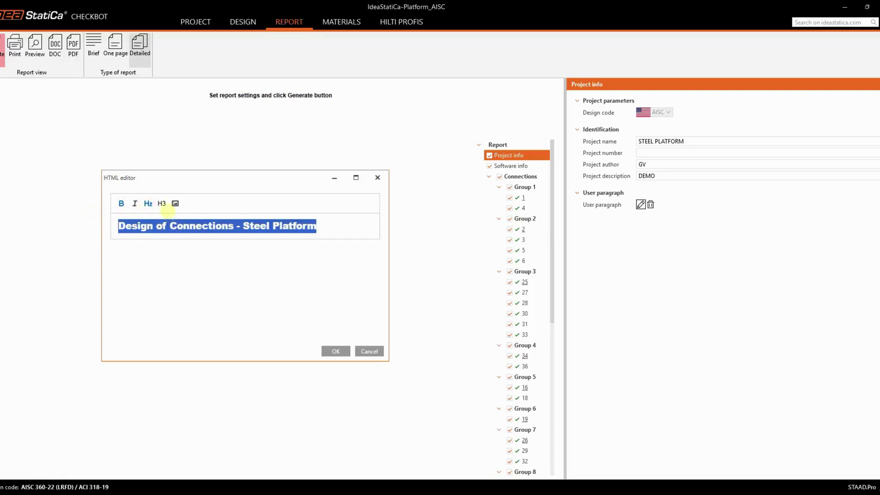
pyautogui.click(161, 203)
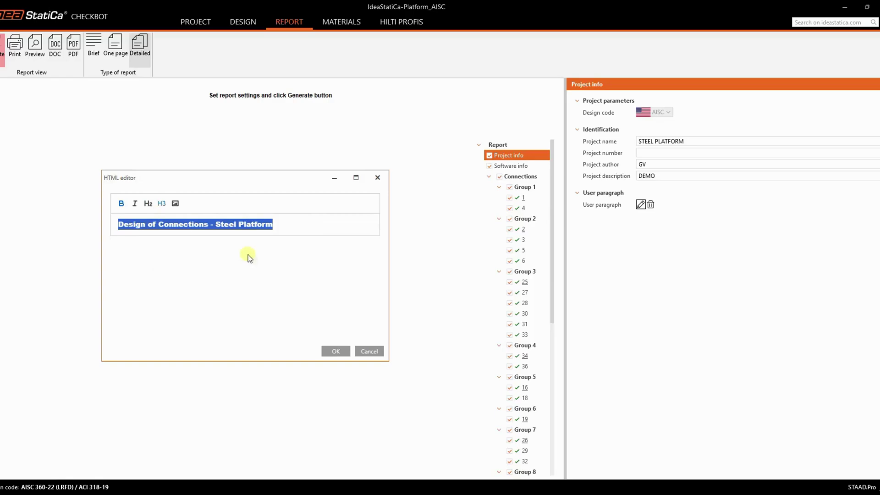
pyautogui.click(278, 225)
pyautogui.press('Return')
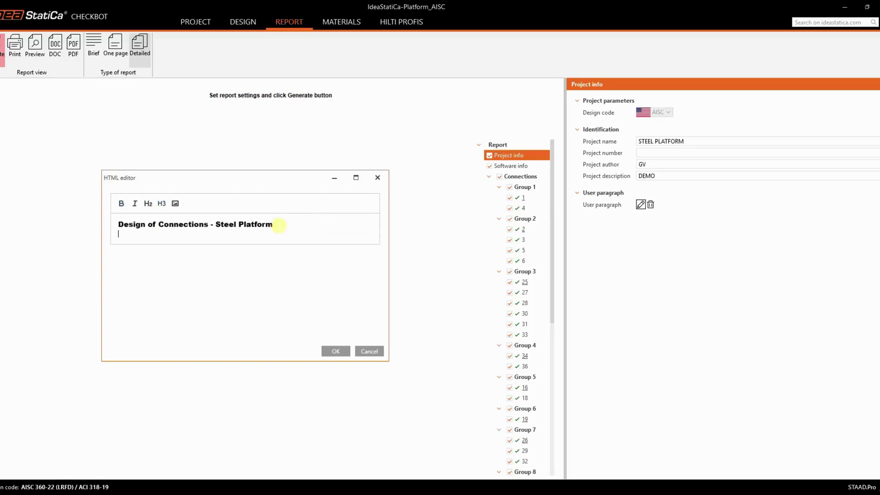
pyautogui.press('Return')
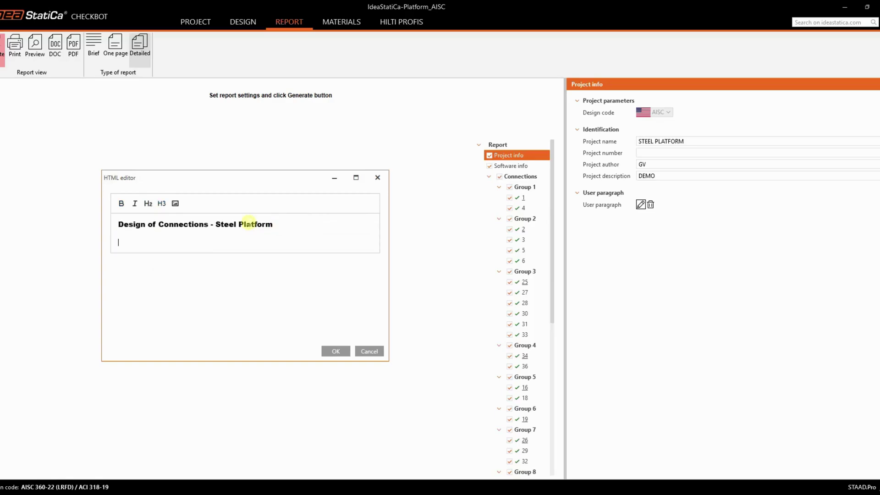
# Insert the image Steel Platform - Joint Connections.png below the heading.
pyautogui.click(175, 204)
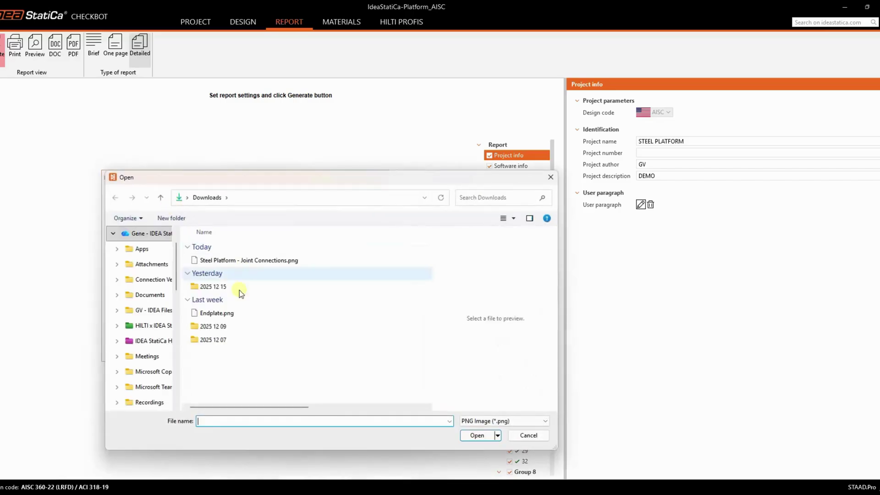
pyautogui.click(234, 261)
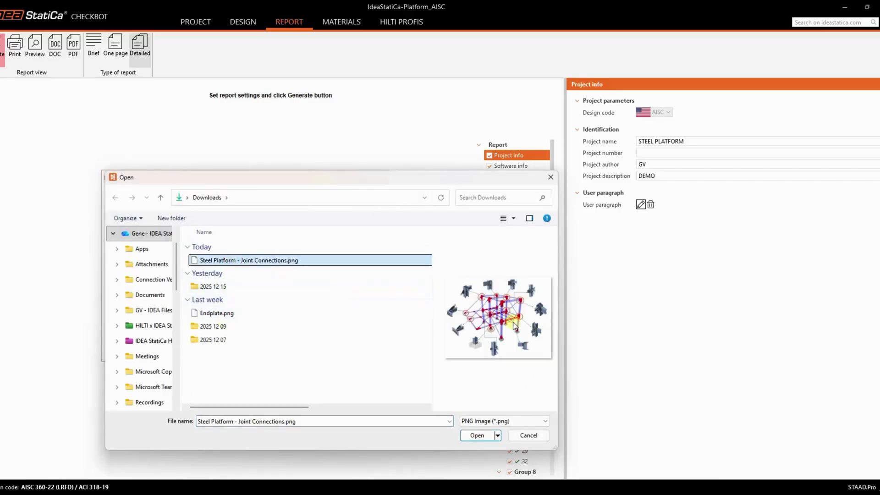
pyautogui.click(478, 436)
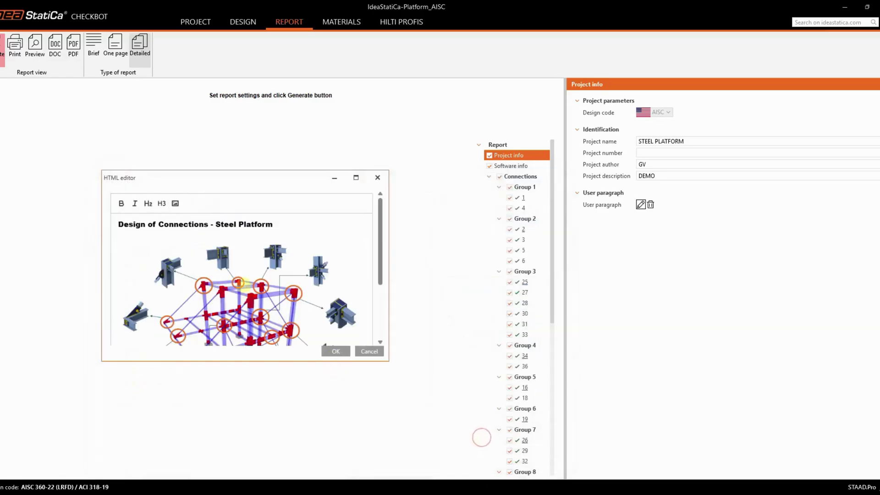
# Enlarge the editor to check the inserted image, then confirm the user paragraph.
pyautogui.moveTo(387, 361); pyautogui.dragTo(764, 444)
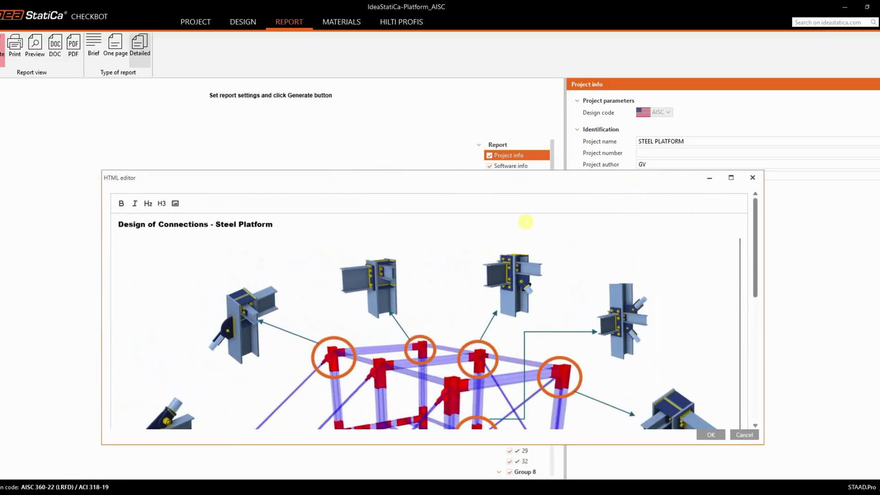
pyautogui.moveTo(428, 172); pyautogui.dragTo(403, 55)
pyautogui.scroll(-2, 427, 269)
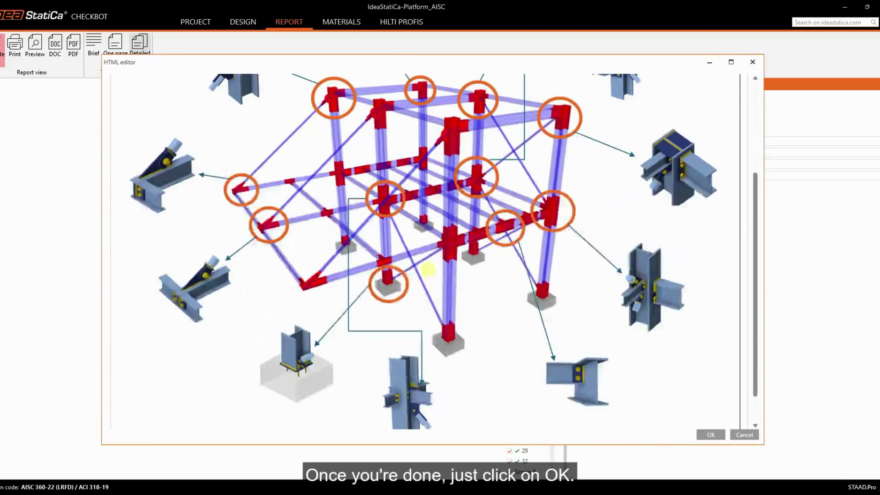
pyautogui.scroll(5, 433, 284)
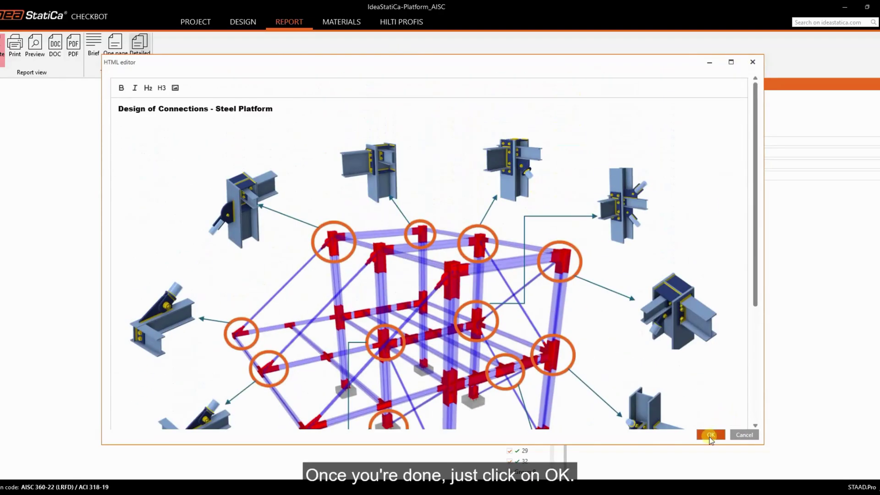
pyautogui.click(710, 436)
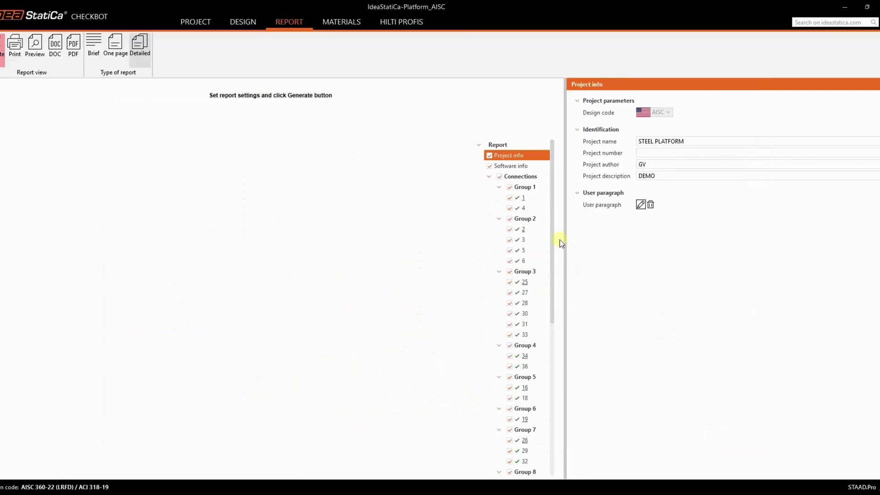
# Bring up the Connections report settings and check the report language options.
pyautogui.click(519, 168)
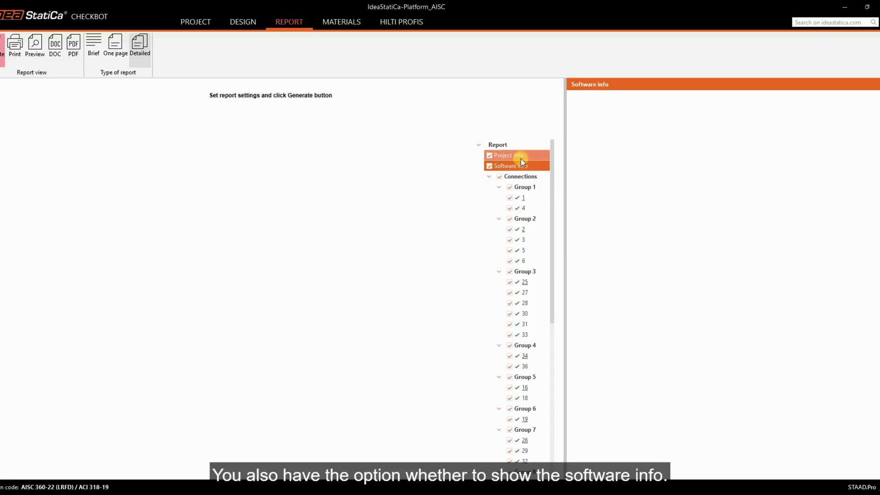
pyautogui.click(522, 177)
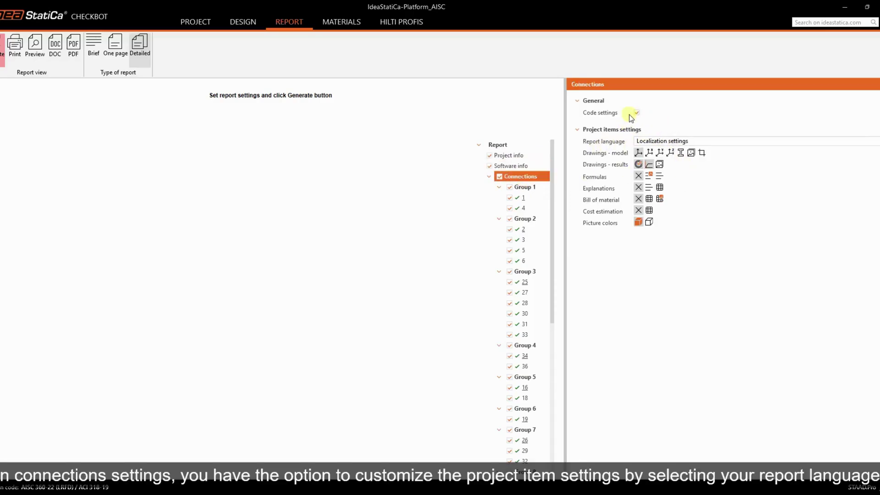
pyautogui.click(714, 140)
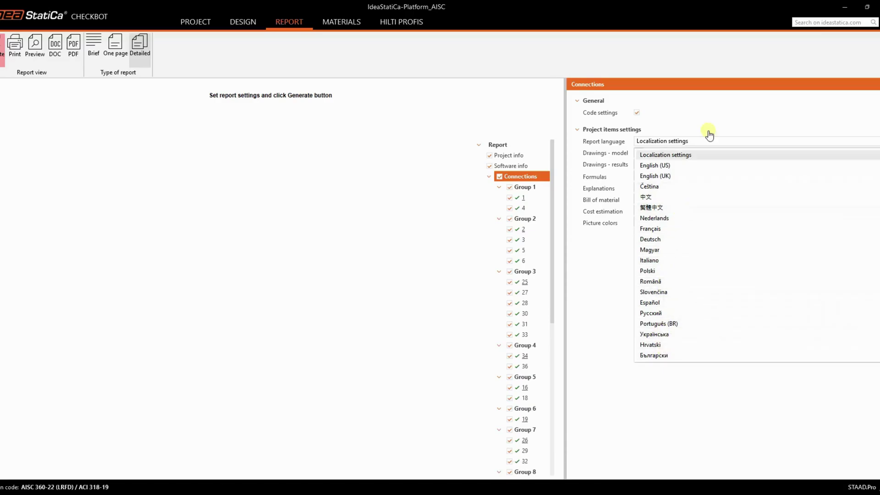
pyautogui.click(706, 112)
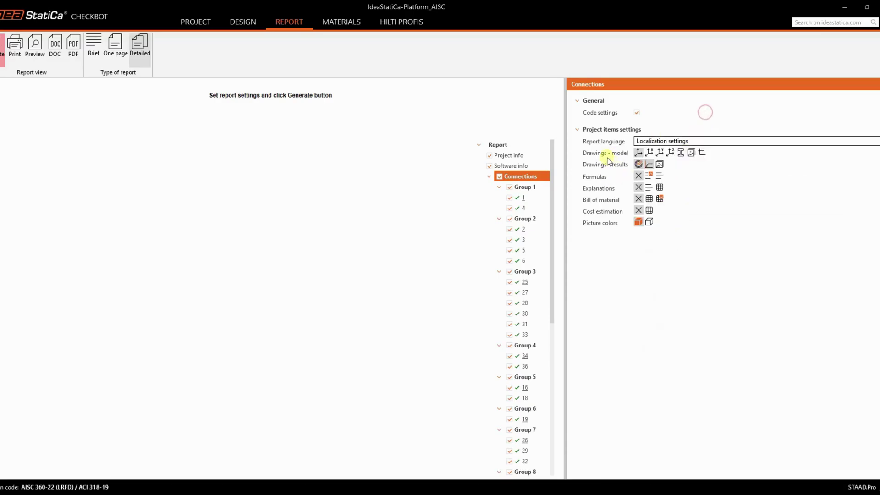
# Switch to a different model drawing, extreme-value-only formulas, and a tabular bill of material.
pyautogui.click(658, 154)
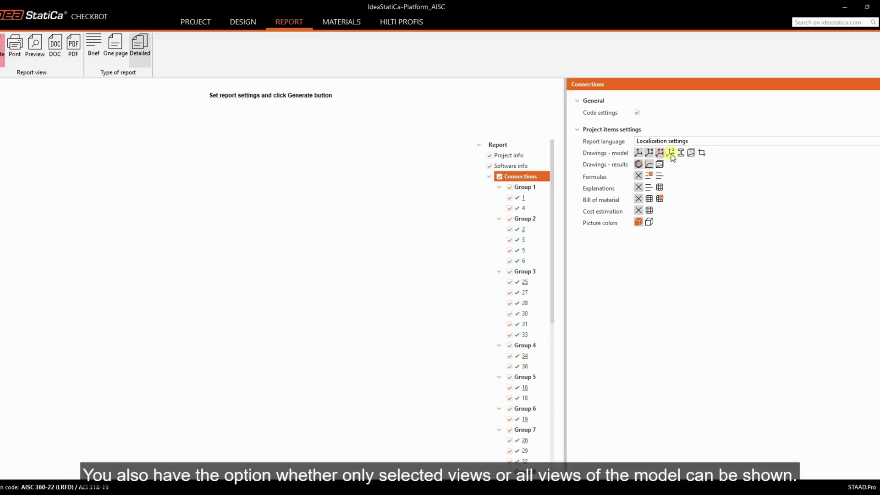
pyautogui.click(650, 176)
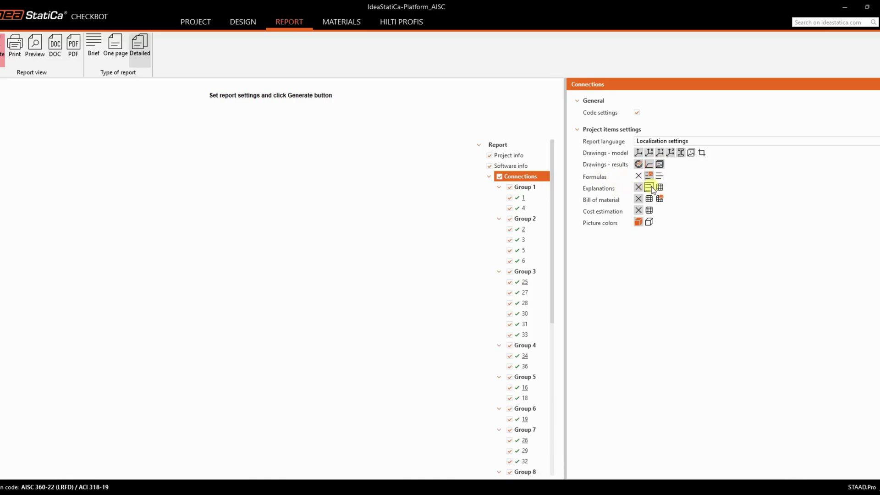
pyautogui.click(649, 199)
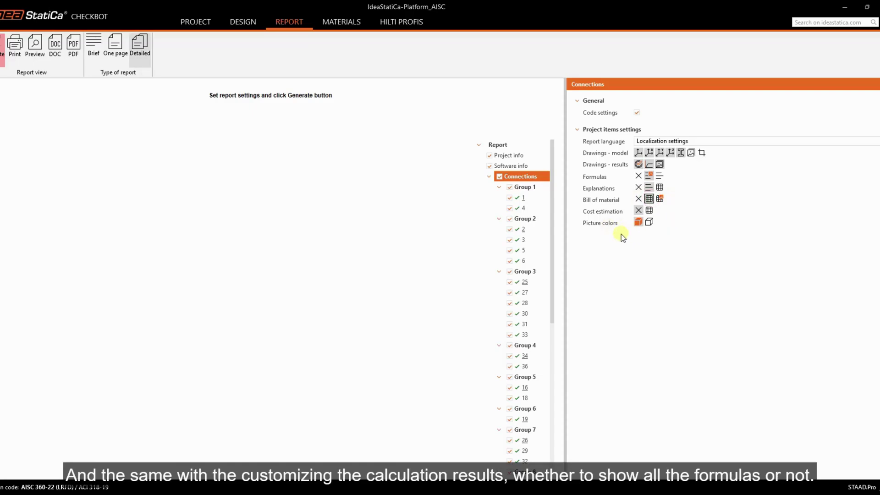
pyautogui.moveTo(551, 181)
pyautogui.mouseDown()
pyautogui.moveTo(561, 353)
pyautogui.moveTo(563, 196)
pyautogui.moveTo(543, 182)
pyautogui.mouseUp()
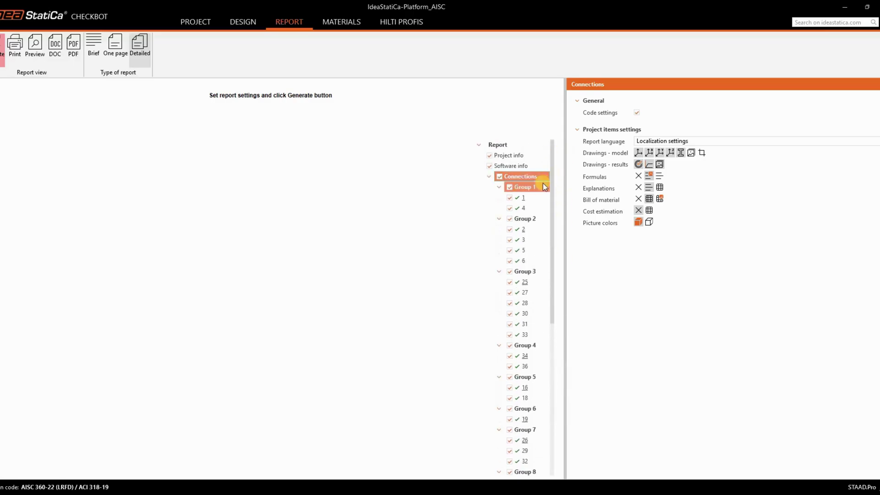
pyautogui.click(499, 177)
pyautogui.click(509, 197)
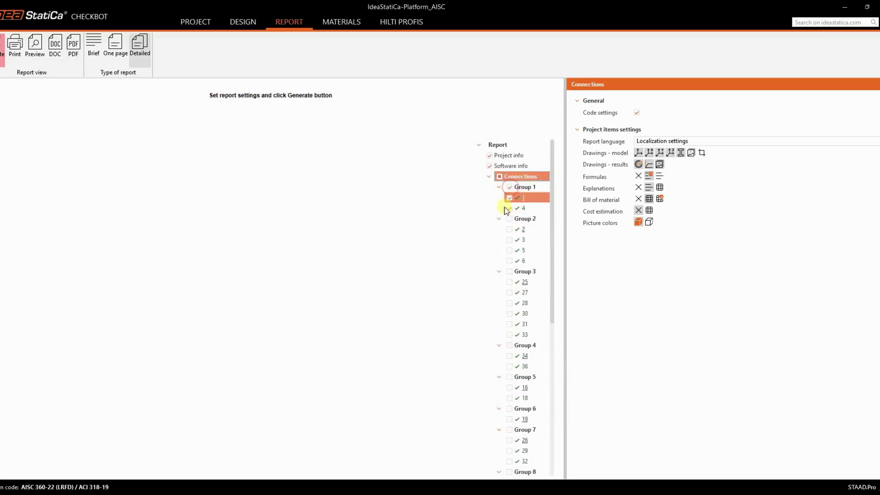
pyautogui.moveTo(550, 230); pyautogui.dragTo(567, 358)
pyautogui.click(527, 270)
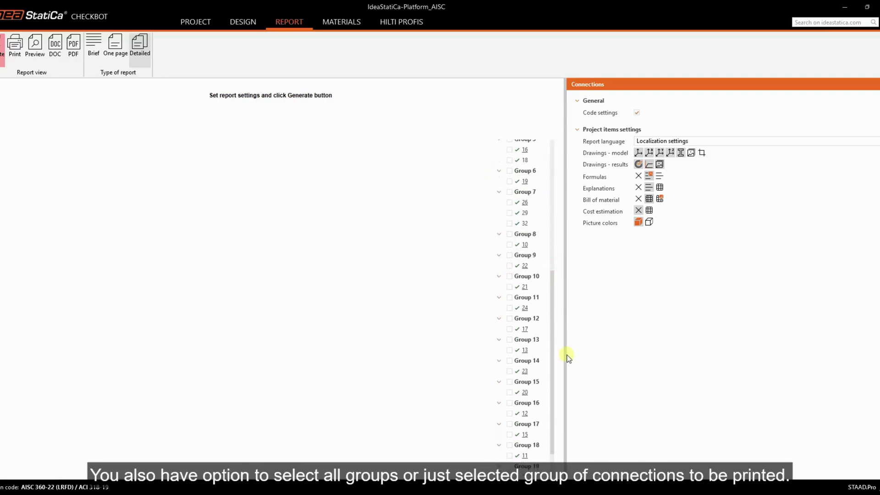
pyautogui.click(510, 298)
pyautogui.moveTo(551, 293); pyautogui.dragTo(553, 165)
pyautogui.click(541, 189)
pyautogui.click(499, 177)
pyautogui.click(525, 220)
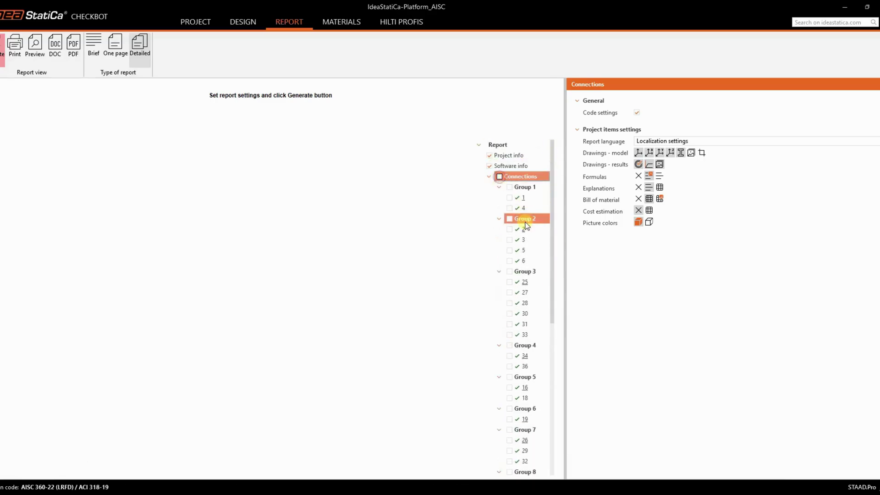
pyautogui.click(500, 177)
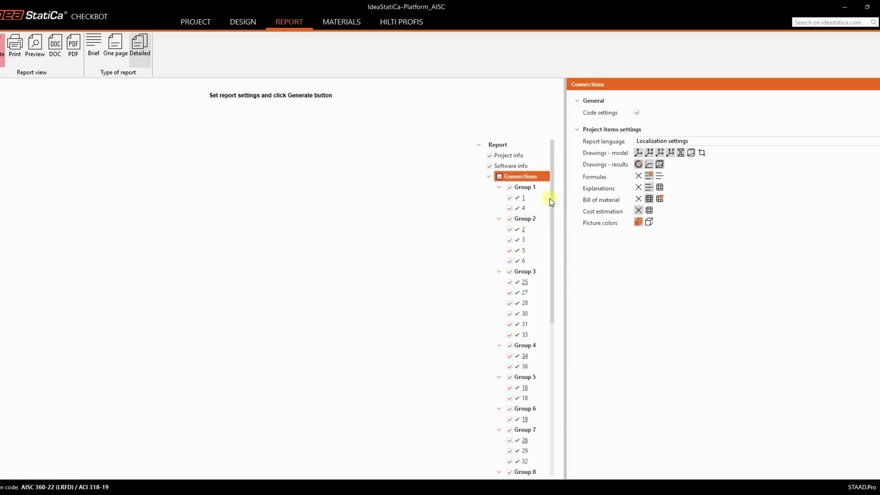
pyautogui.moveTo(551, 198); pyautogui.dragTo(573, 166)
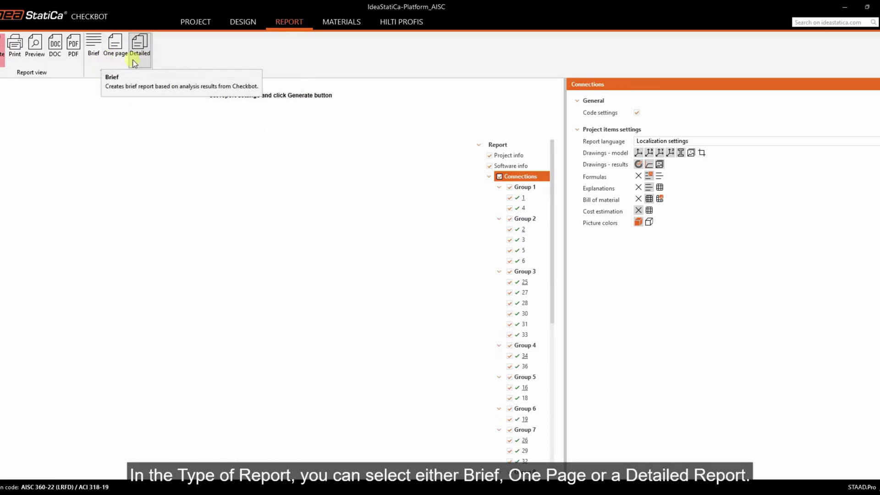
# Generate the detailed report with the current settings.
pyautogui.click(2, 65)
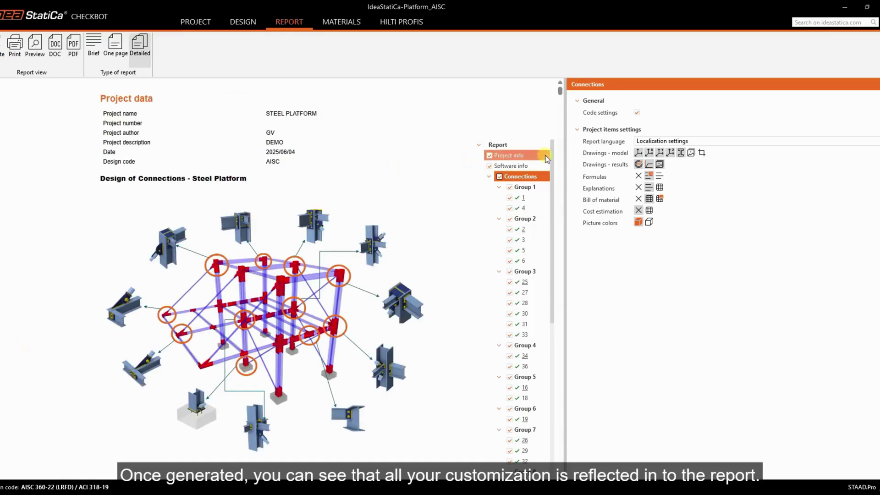
pyautogui.moveTo(552, 150); pyautogui.dragTo(541, 285)
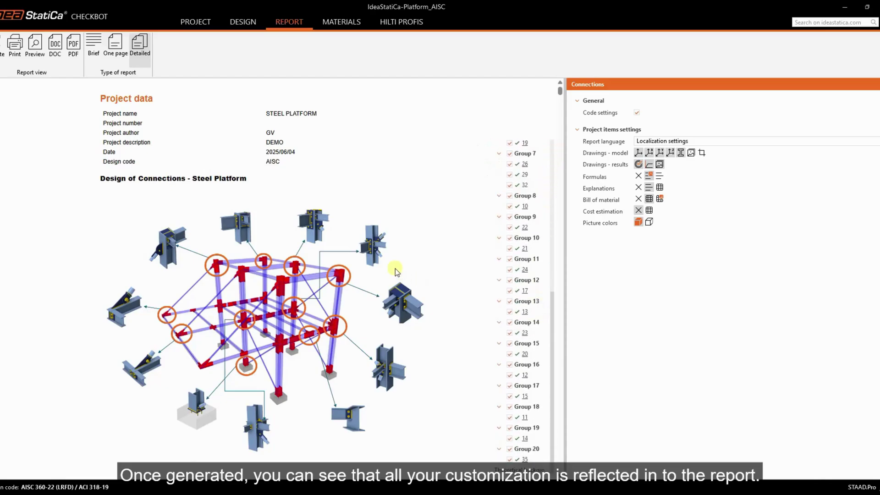
pyautogui.scroll(-6, 395, 269)
pyautogui.scroll(-3, 401, 281)
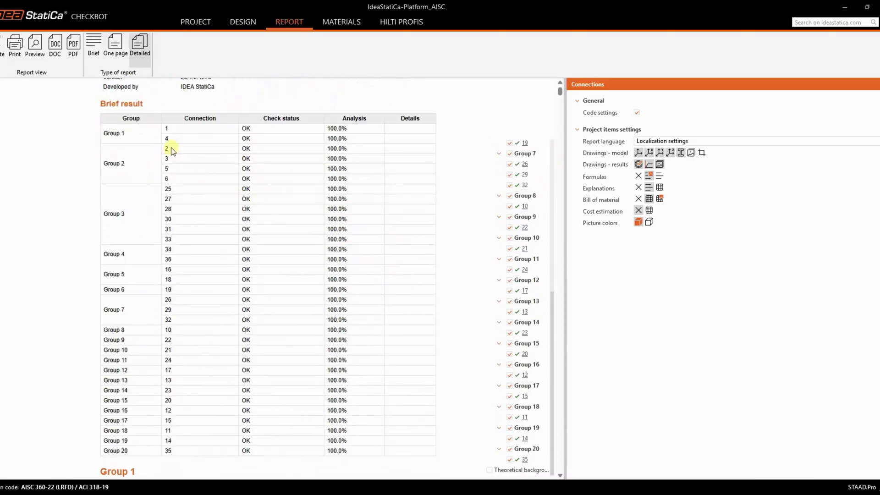
pyautogui.scroll(-1, 128, 136)
pyautogui.scroll(1, 128, 136)
pyautogui.scroll(-2, 150, 312)
pyautogui.scroll(-5, 298, 353)
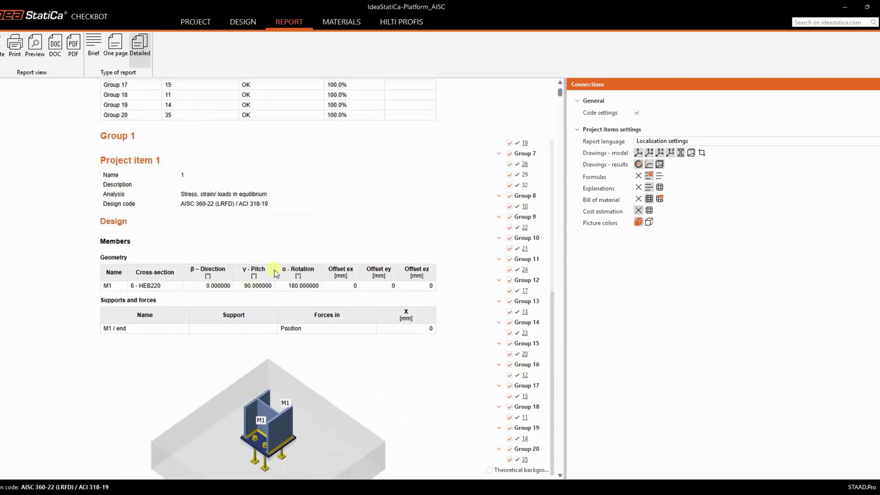
pyautogui.scroll(-5, 316, 247)
pyautogui.scroll(-15, 346, 285)
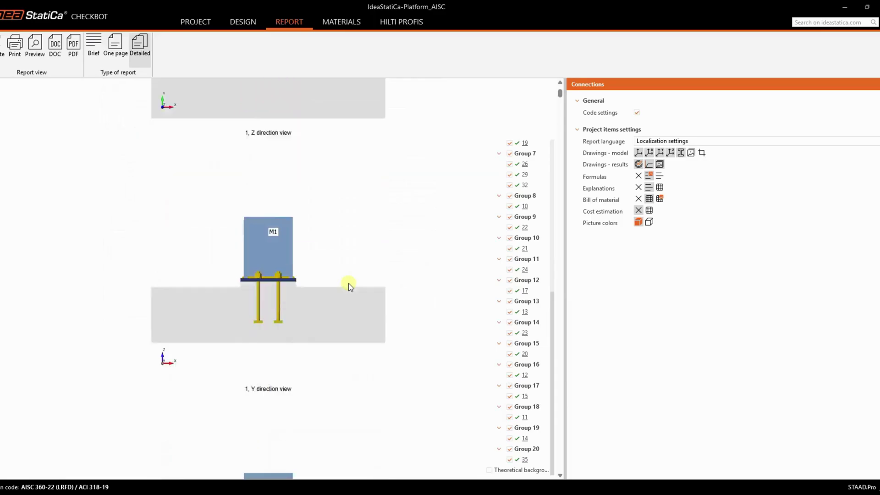
pyautogui.scroll(-10, 349, 285)
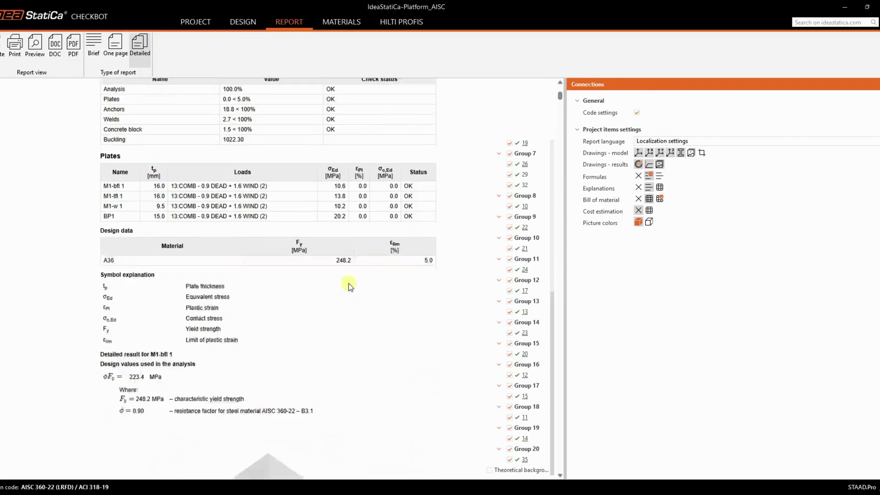
pyautogui.scroll(2, 349, 285)
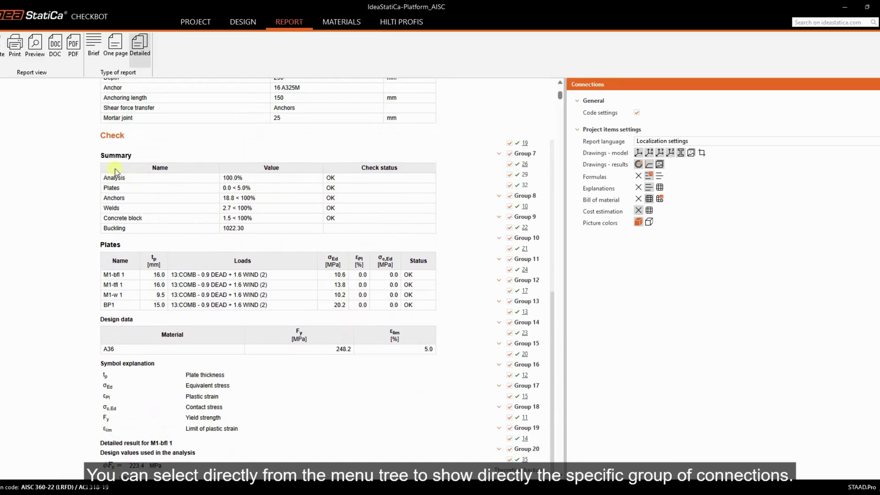
# Jump through Groups 7, 16 and 20 in the report tree to connection 29.
pyautogui.click(526, 154)
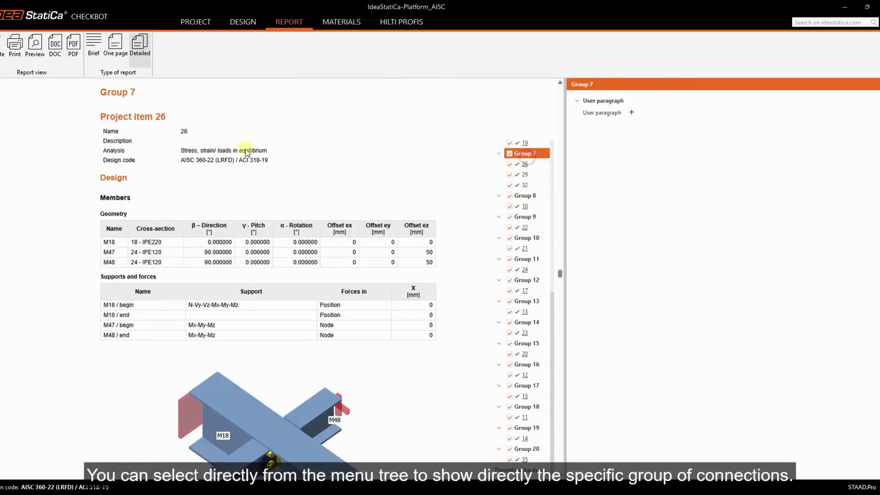
pyautogui.click(530, 366)
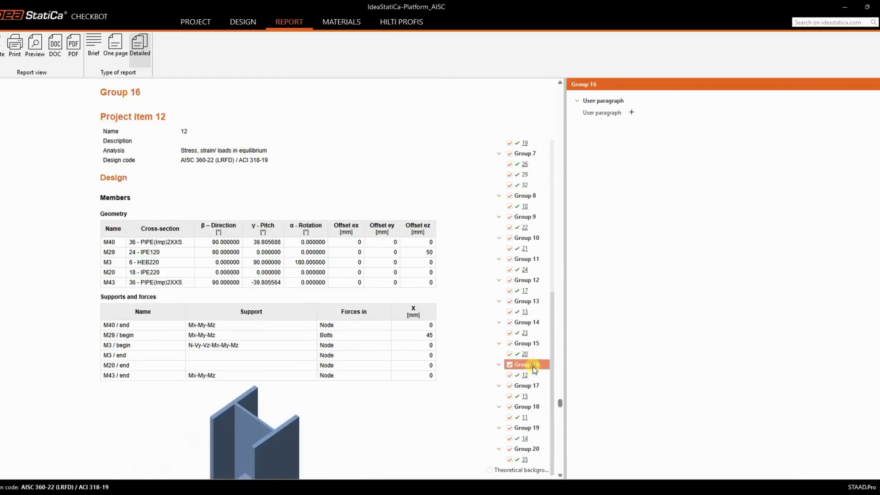
pyautogui.moveTo(87, 94); pyautogui.dragTo(142, 93)
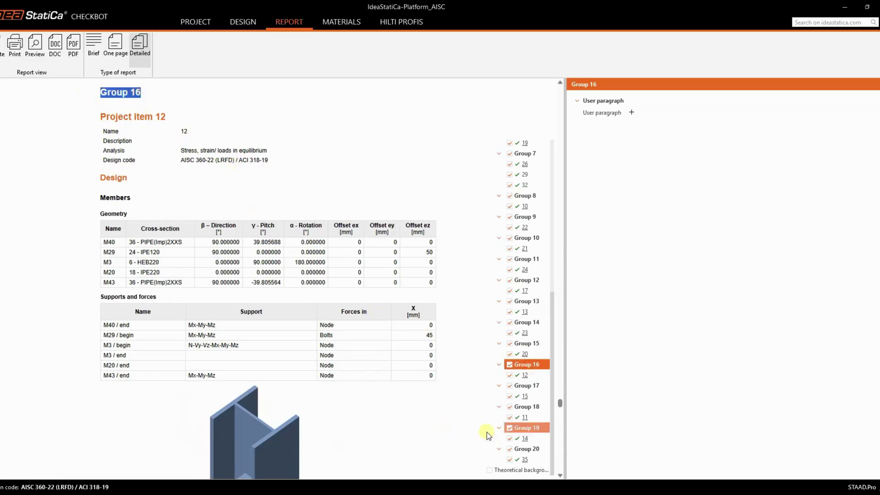
pyautogui.click(527, 449)
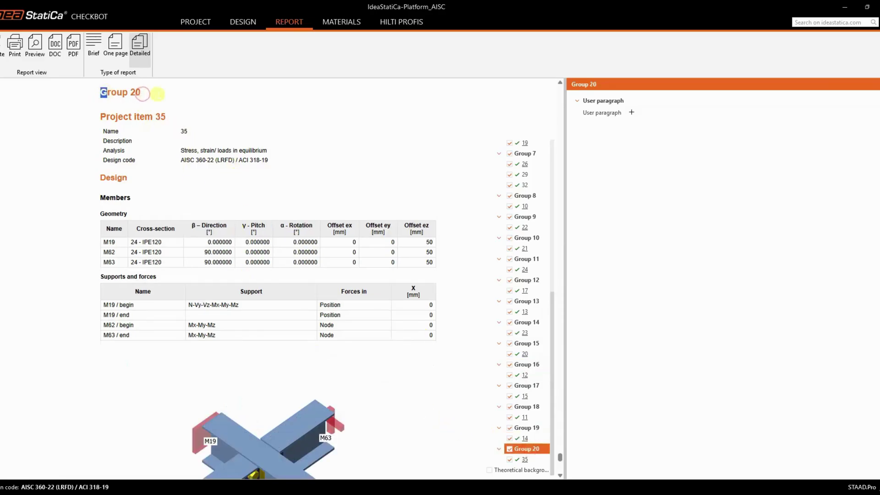
pyautogui.moveTo(138, 90); pyautogui.dragTo(141, 91)
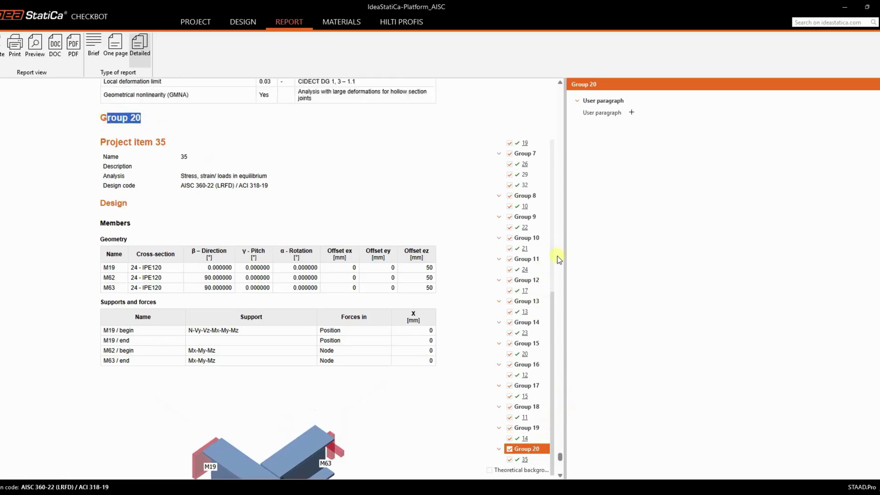
pyautogui.click(526, 175)
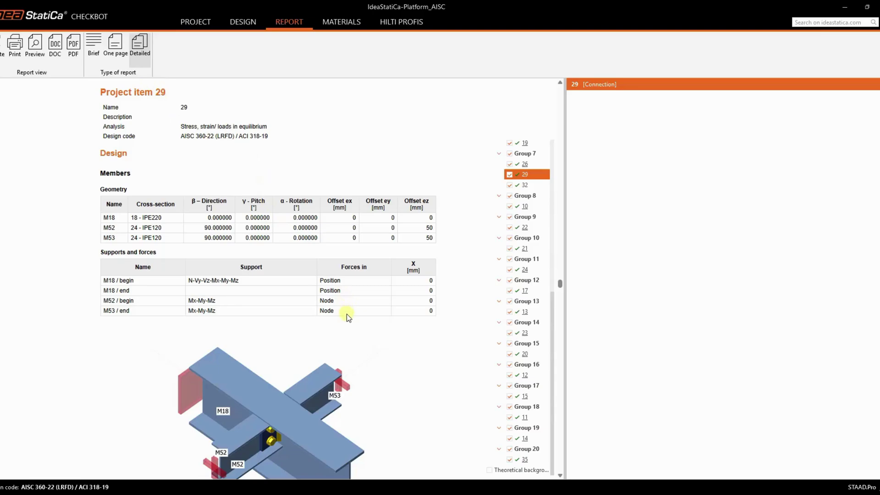
# Scroll through connection 29's weld checks, buckling table, bill of material and code settings.
pyautogui.scroll(-15, 347, 316)
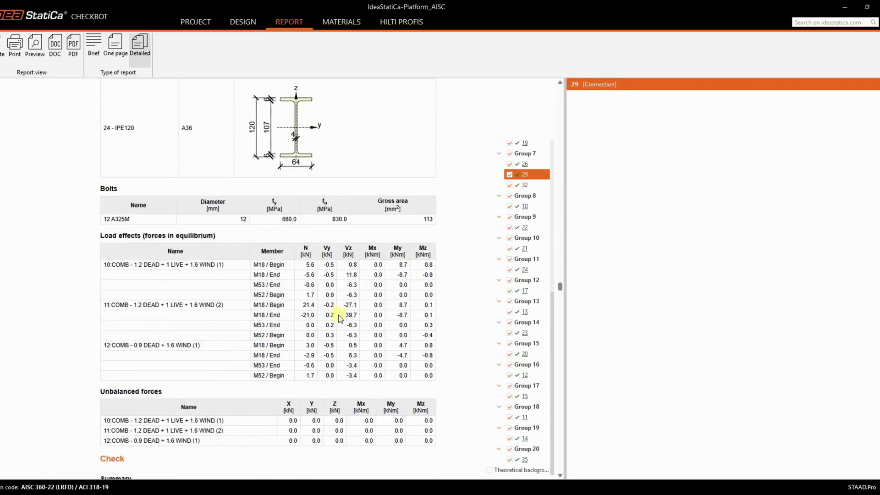
pyautogui.scroll(-5, 339, 317)
pyautogui.scroll(-20, 340, 317)
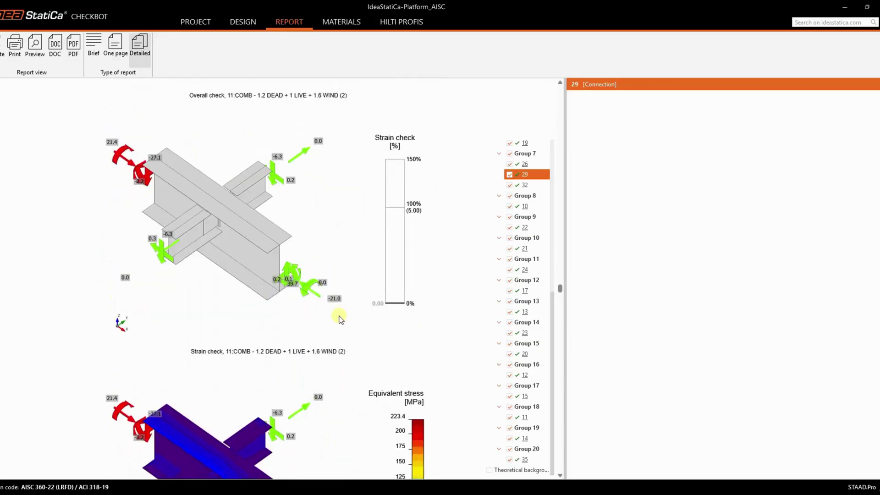
pyautogui.scroll(-20, 340, 317)
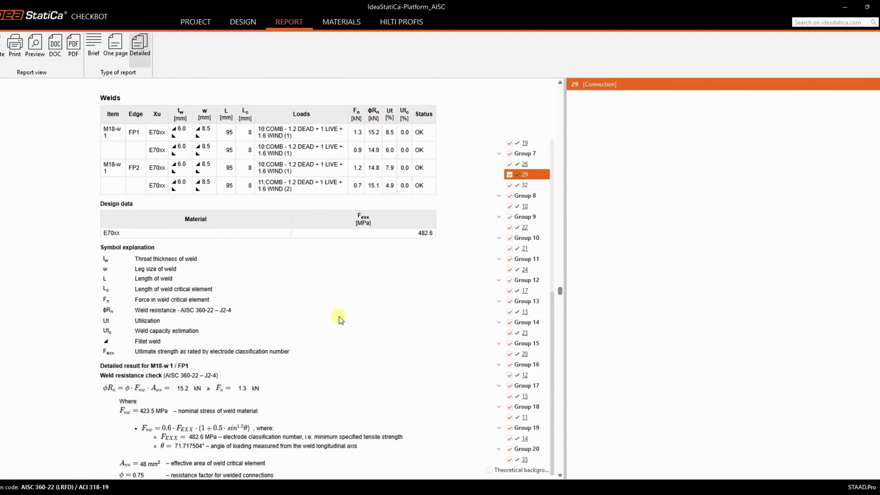
pyautogui.scroll(-2, 340, 318)
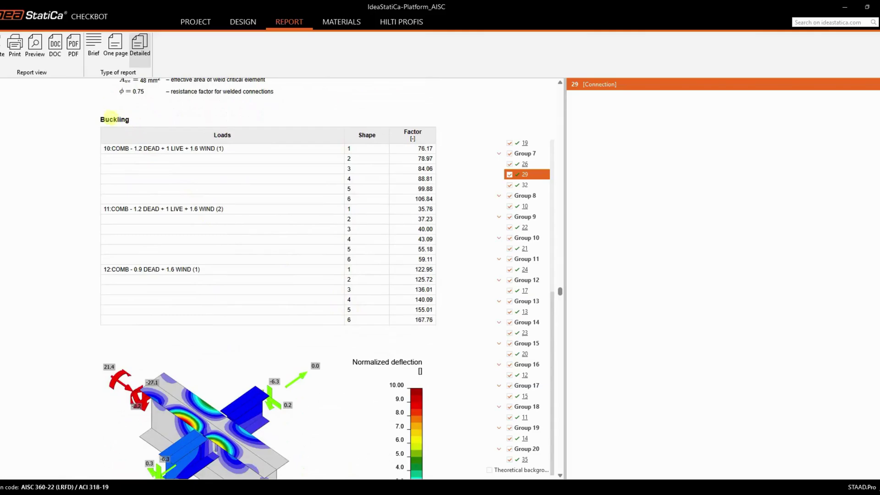
pyautogui.moveTo(193, 156); pyautogui.dragTo(448, 318)
pyautogui.click(453, 318)
pyautogui.scroll(-12, 374, 285)
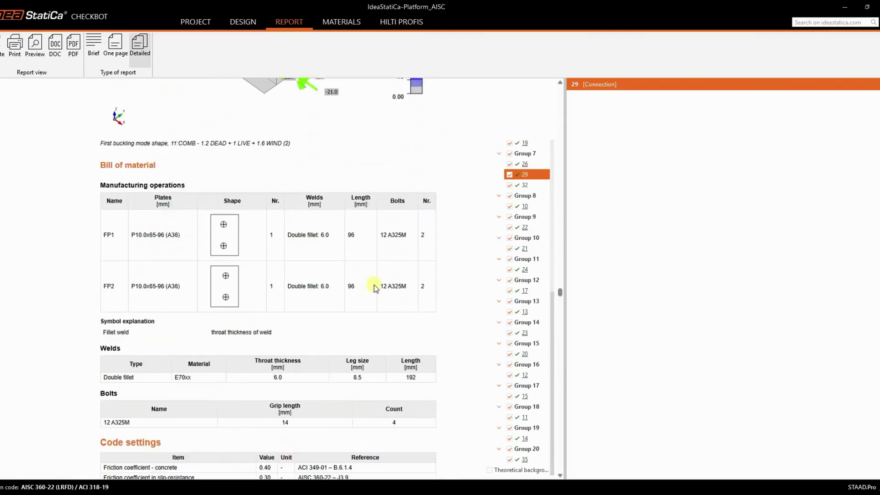
pyautogui.scroll(-2, 374, 286)
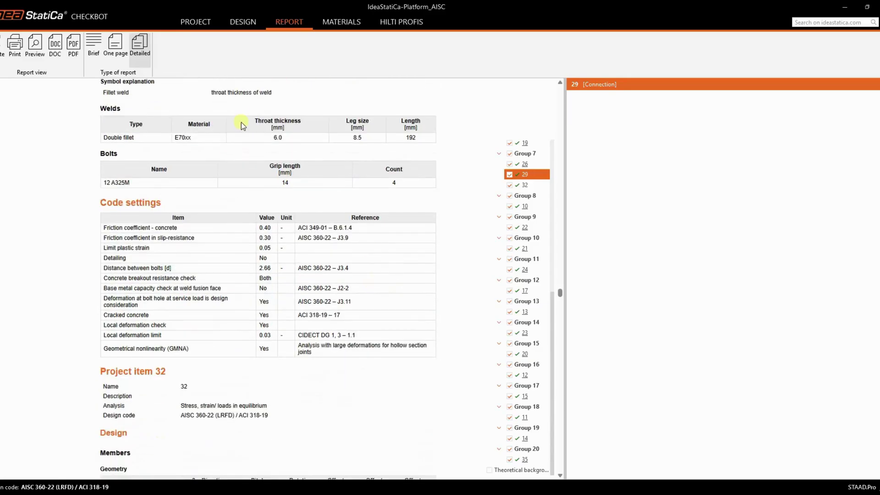
pyautogui.moveTo(555, 302); pyautogui.dragTo(528, 140)
# Select the Report root and scroll back to the Steel Platform heading and image.
pyautogui.click(527, 144)
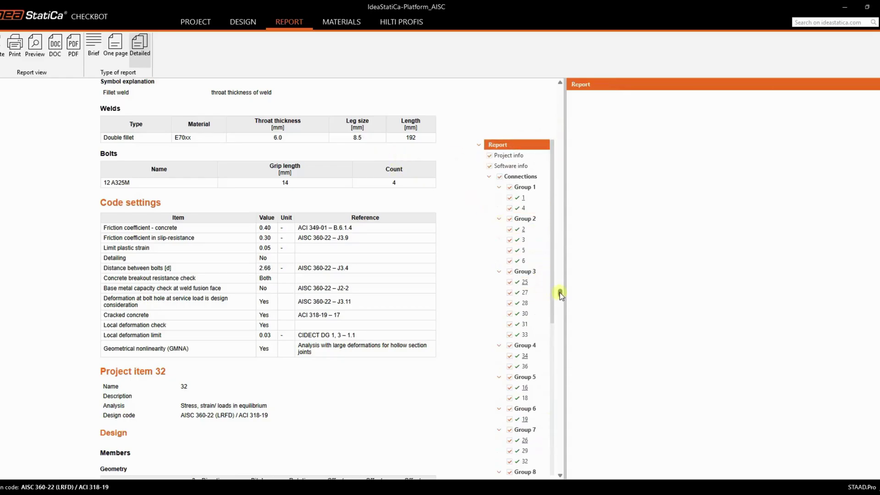
pyautogui.moveTo(559, 292); pyautogui.dragTo(560, 85)
pyautogui.scroll(-2, 398, 193)
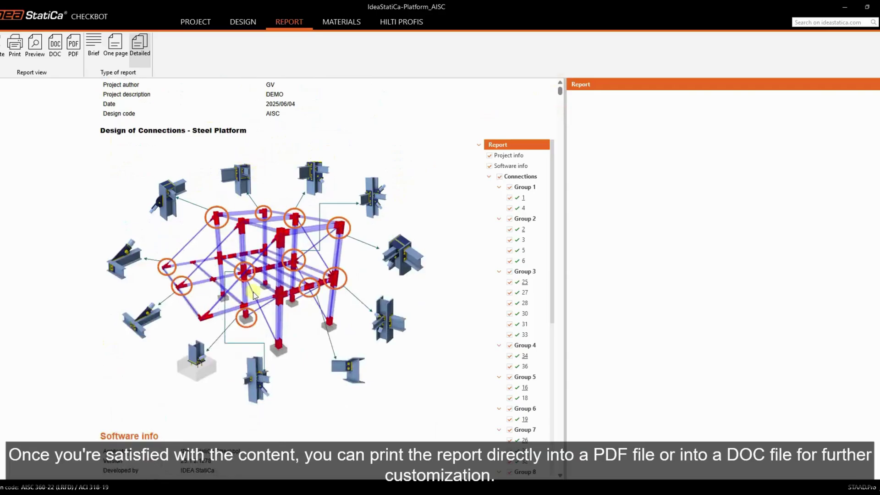